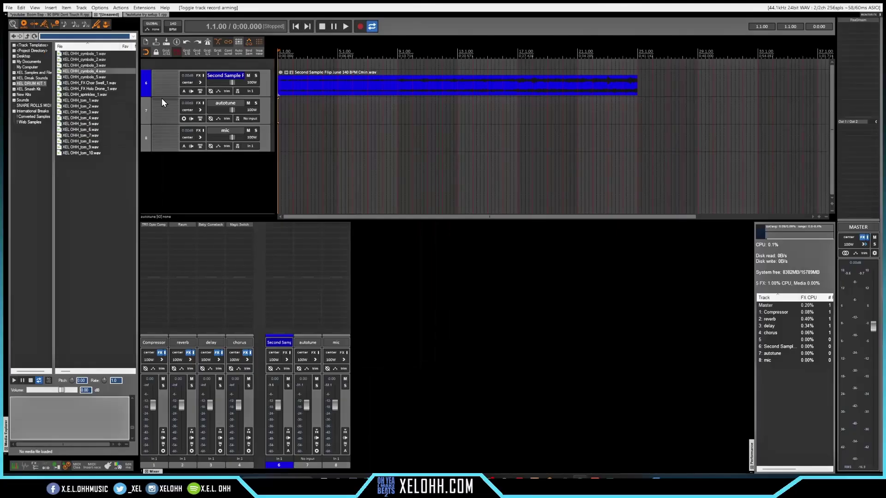
Add the Graillon 2 plug-in to the autotune track and move its window clear of the track controls
{"action": "left_click", "coordinate": [162, 103]}
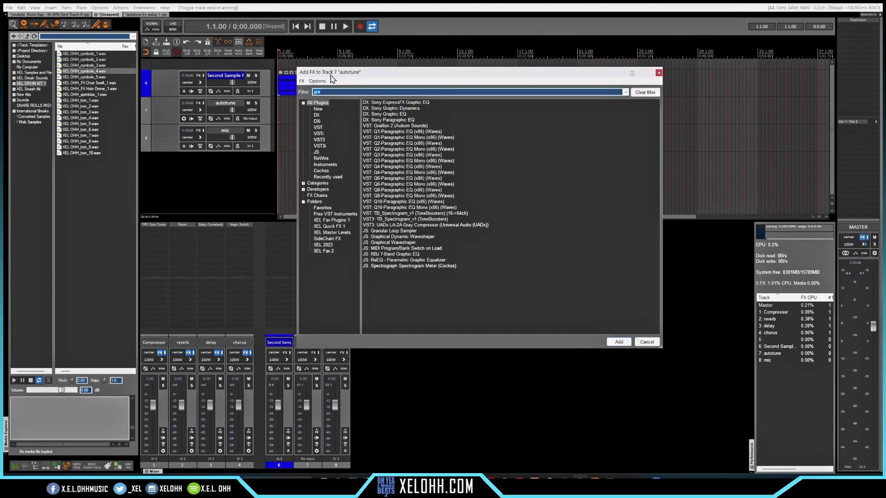
{"action": "left_click", "coordinate": [377, 125]}
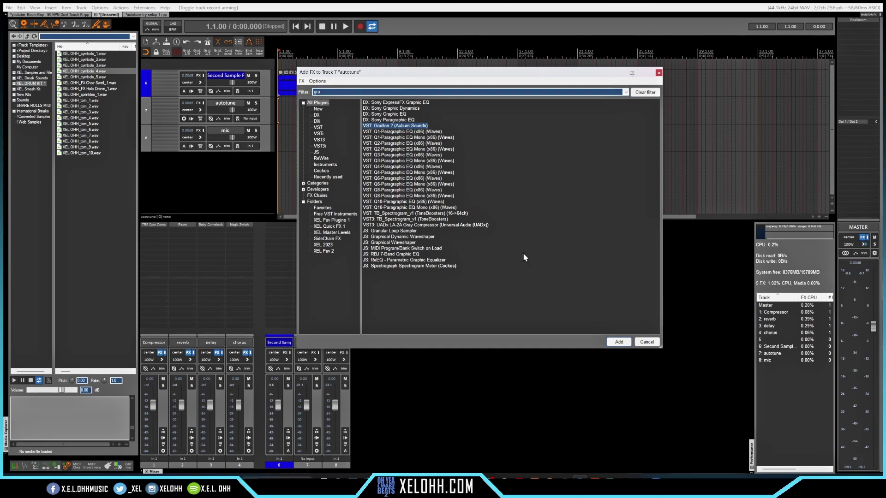
{"action": "left_click", "coordinate": [619, 342]}
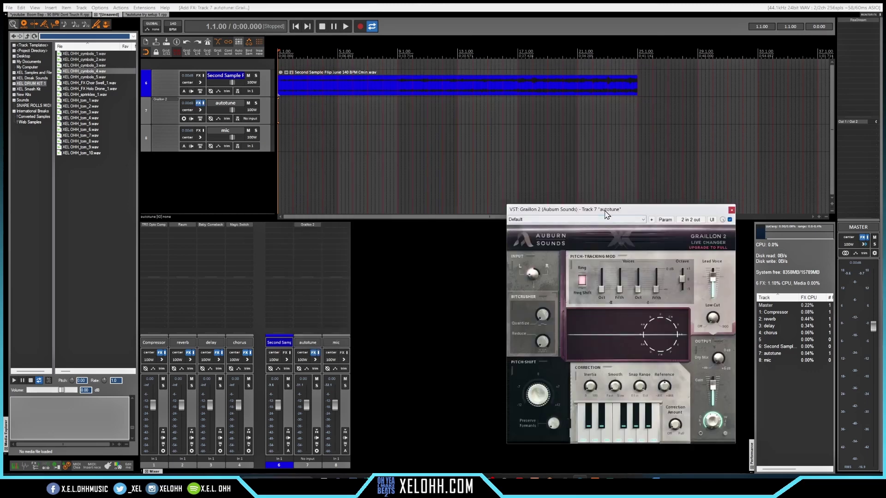
{"action": "left_click_drag", "start_coordinate": [605, 215], "coordinate": [479, 176]}
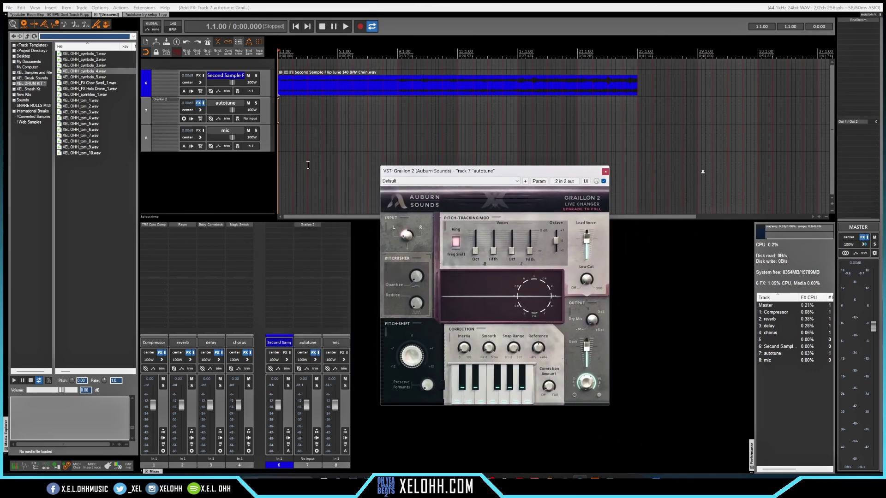
Add the MAutoPitch plug-in to the autotune track and set its scale to Minor
{"action": "left_click", "coordinate": [167, 107]}
{"action": "type", "text": "mau"}
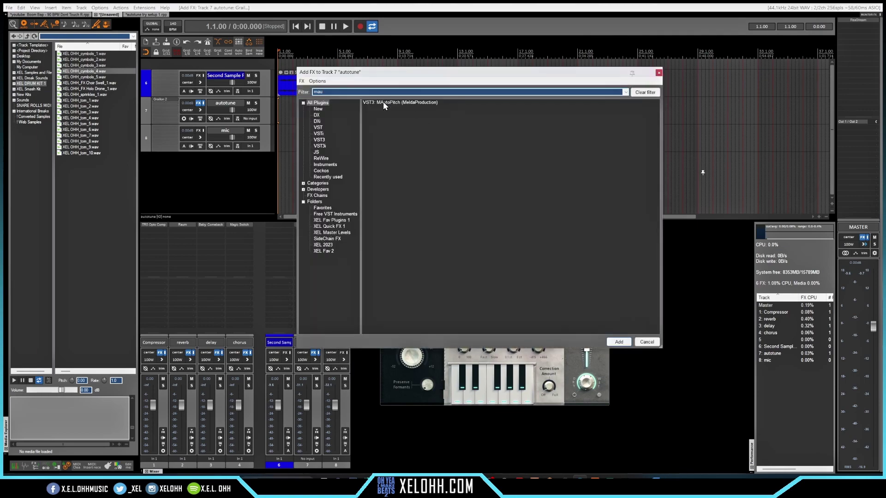
{"action": "left_click", "coordinate": [383, 102]}
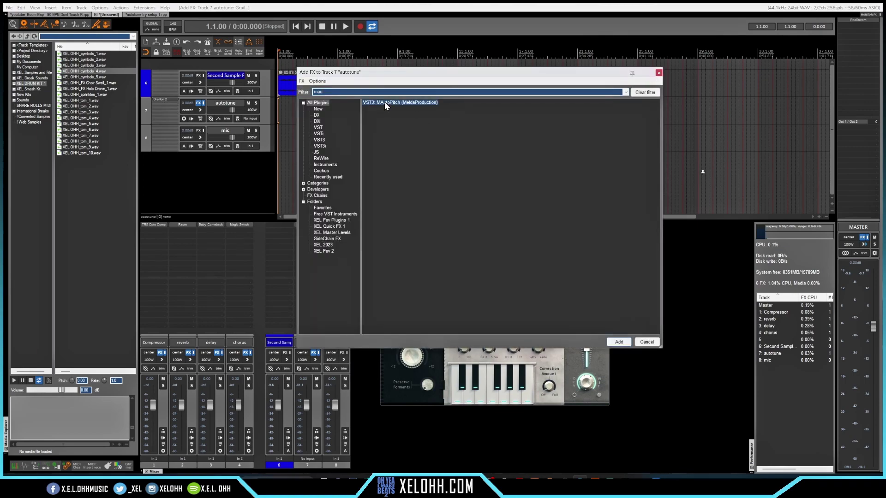
{"action": "left_click", "coordinate": [618, 342]}
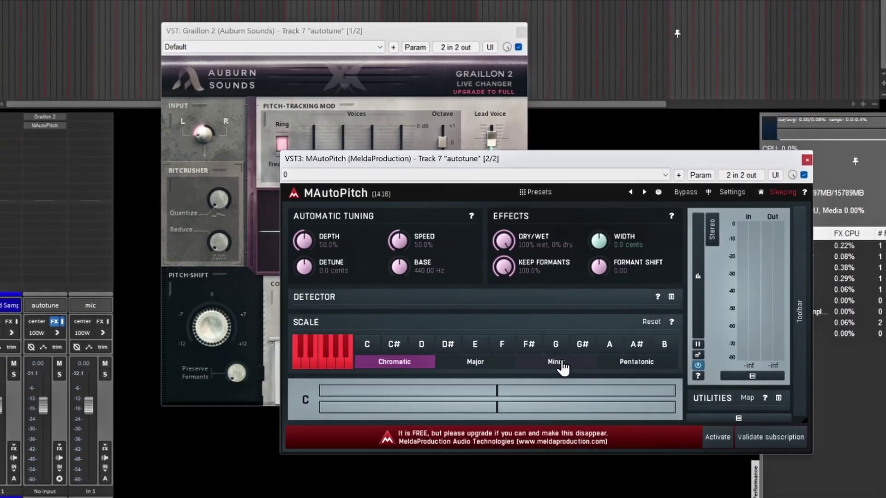
{"action": "left_click", "coordinate": [631, 381]}
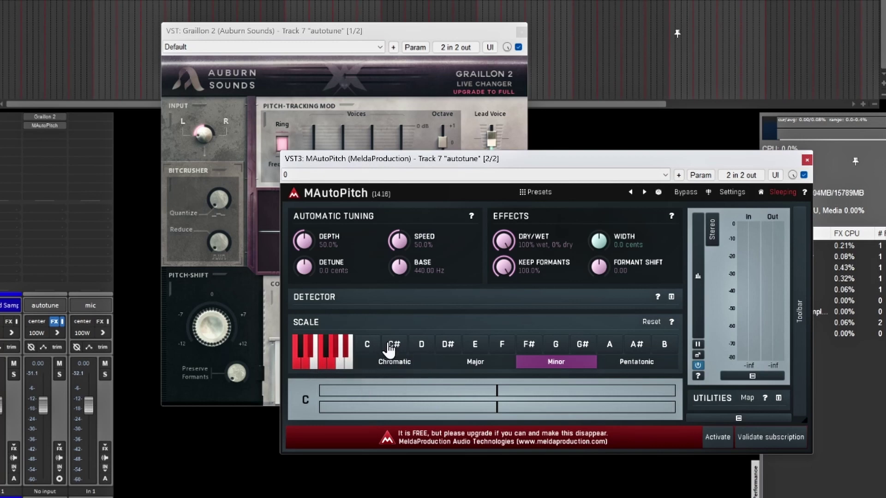
Load the Correct C minor preset in Graillon 2 on the autotune track
{"action": "left_click", "coordinate": [362, 31]}
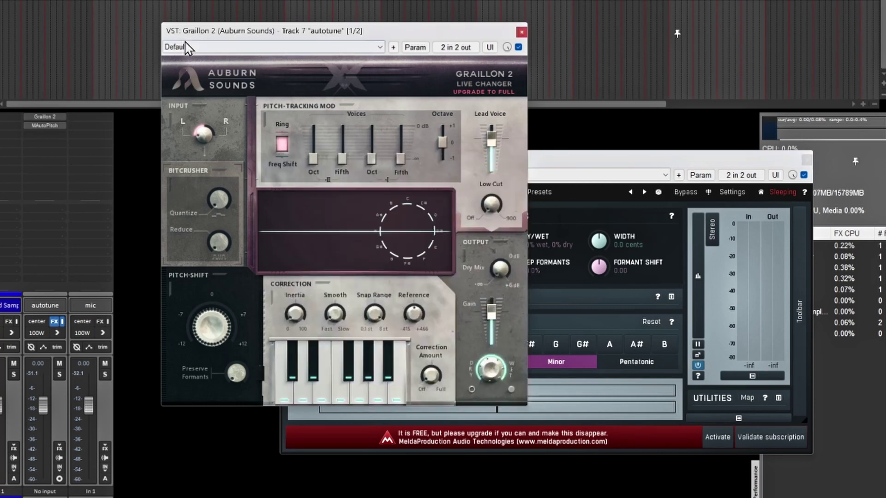
{"action": "left_click", "coordinate": [197, 48]}
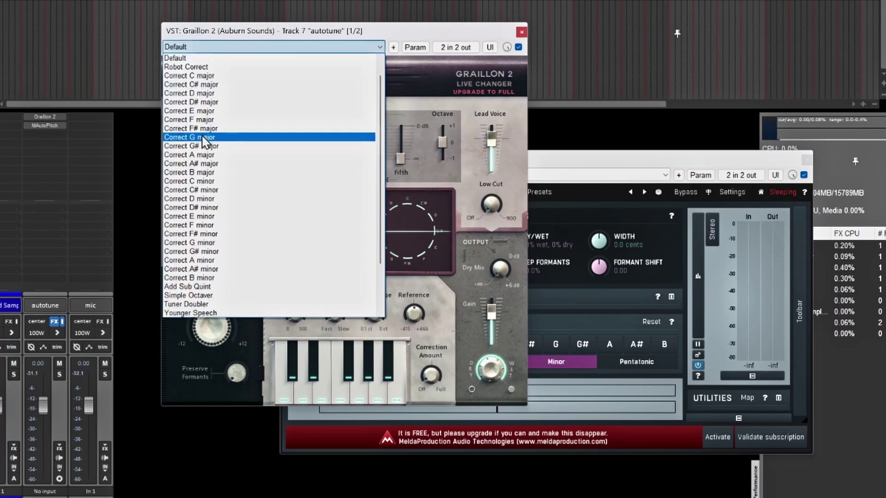
{"action": "left_click", "coordinate": [199, 182]}
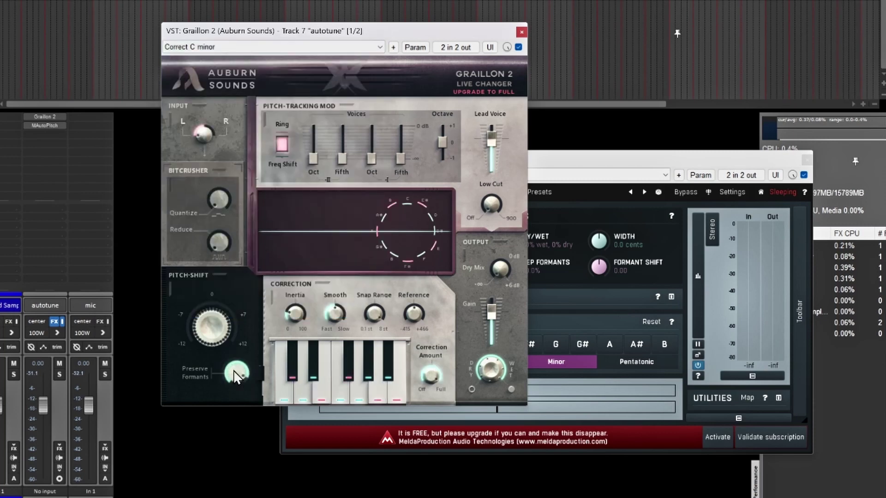
Turn Graillon 2's Preserve Formants, Inertia and Smooth all the way down and raise its Dry Mix
{"action": "left_click_drag", "start_coordinate": [235, 376], "coordinate": [233, 433]}
{"action": "left_click_drag", "start_coordinate": [294, 315], "coordinate": [290, 355]}
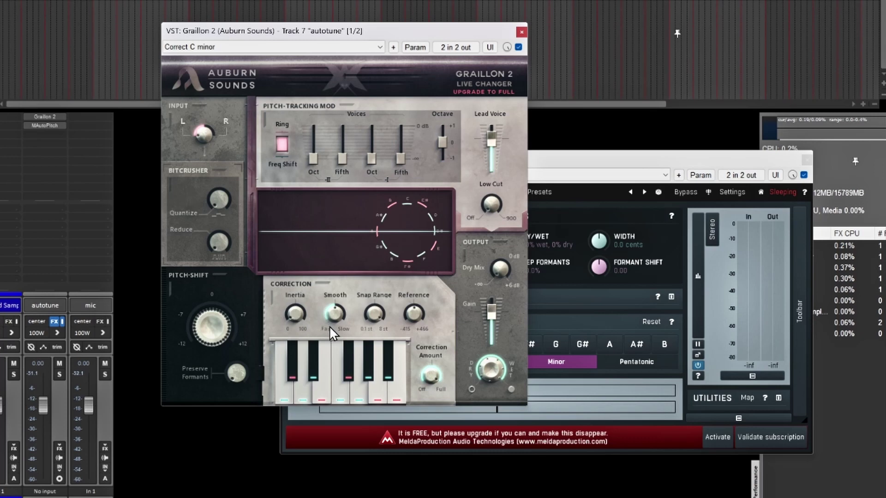
{"action": "left_click_drag", "start_coordinate": [336, 318], "coordinate": [332, 390]}
{"action": "left_click_drag", "start_coordinate": [501, 266], "coordinate": [508, 192]}
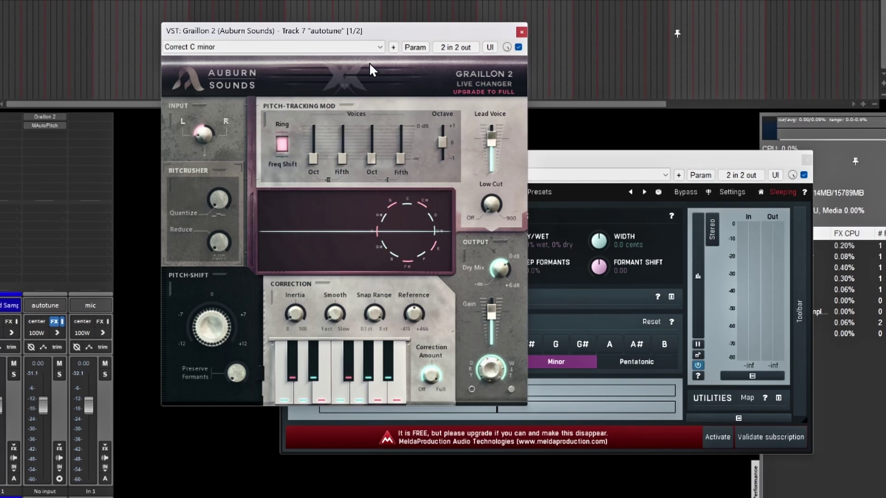
Bypass the MAutoPitch plug-in on the autotune track
{"action": "left_click", "coordinate": [583, 162]}
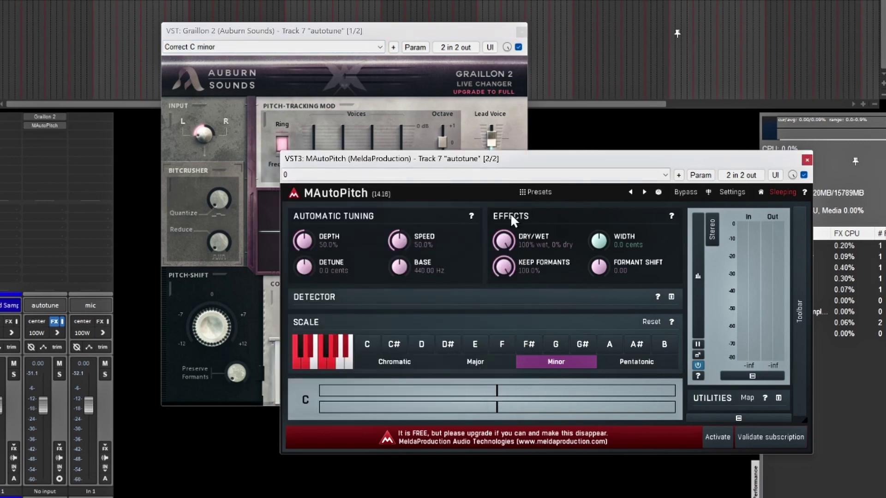
{"action": "left_click", "coordinate": [387, 36]}
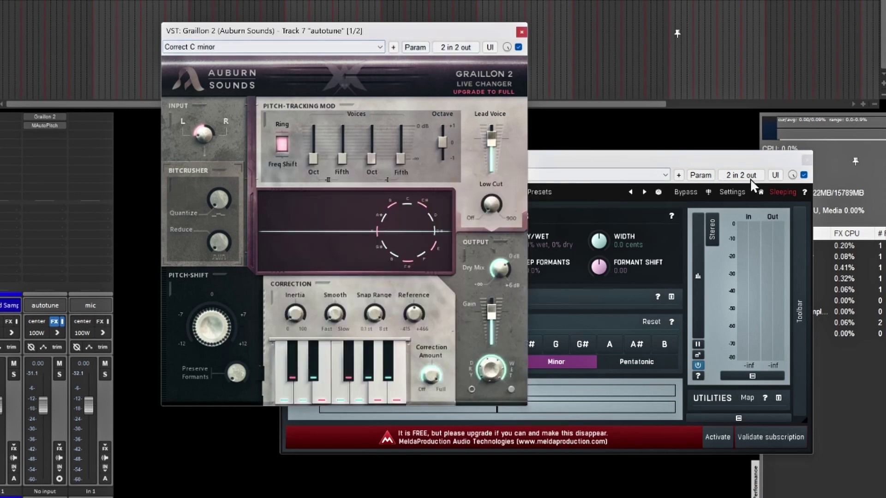
{"action": "left_click", "coordinate": [804, 176]}
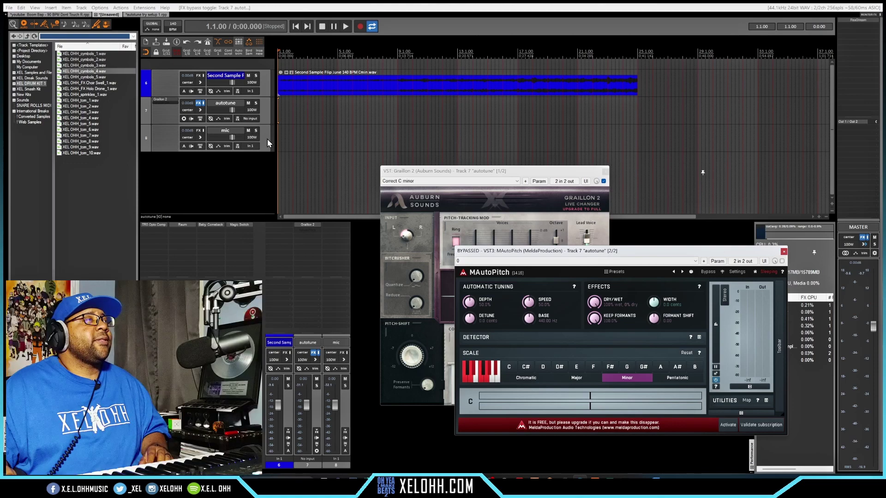
Arm the mic track for recording and add a send from it to the autotune track
{"action": "left_click", "coordinate": [267, 139]}
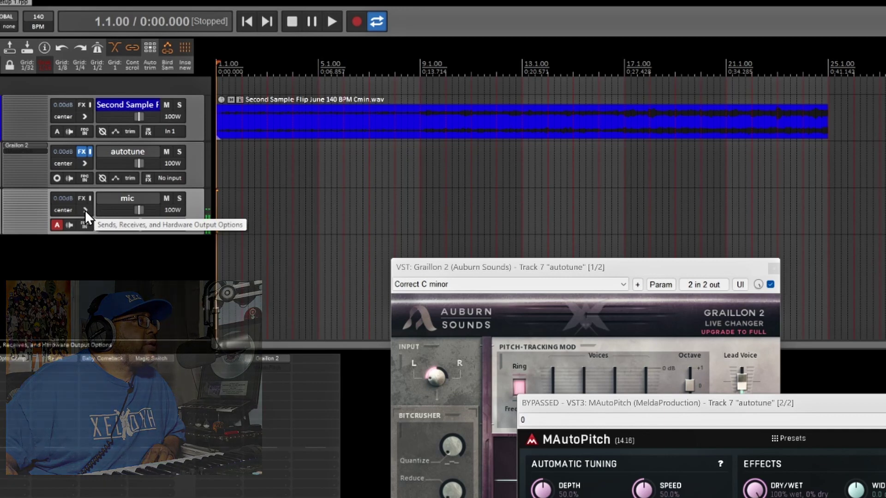
{"action": "left_click", "coordinate": [85, 209]}
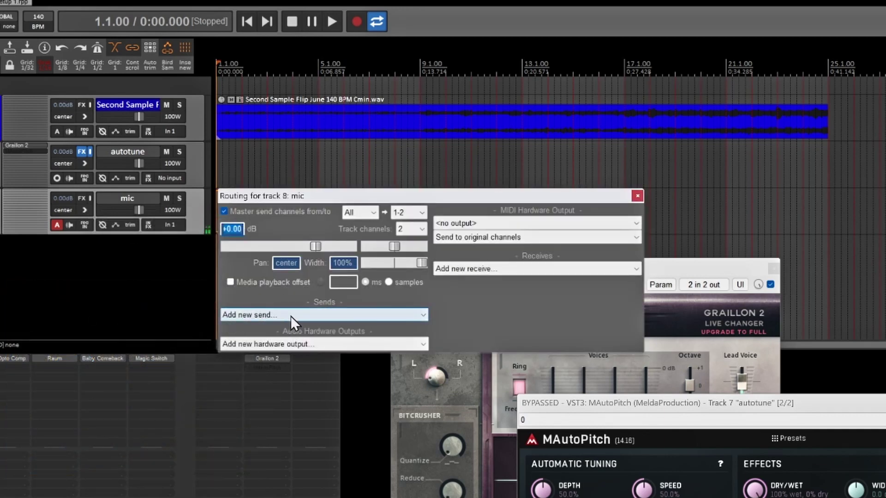
{"action": "left_click", "coordinate": [314, 316]}
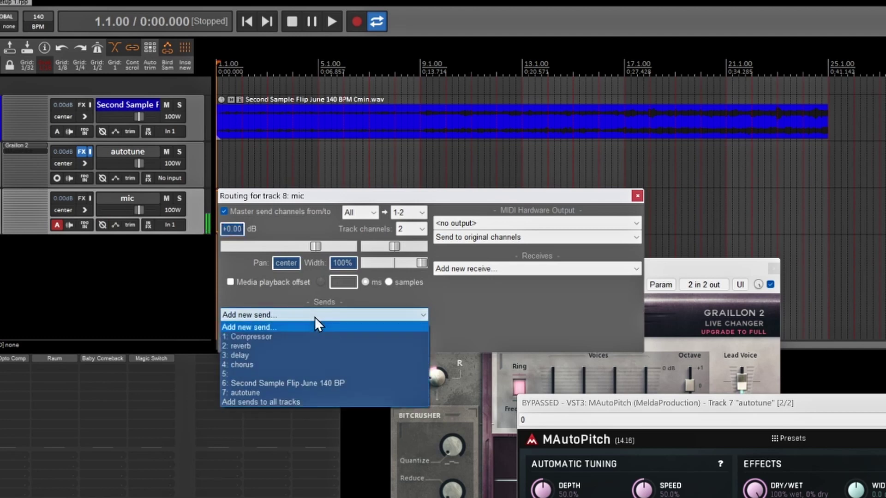
{"action": "left_click", "coordinate": [246, 393]}
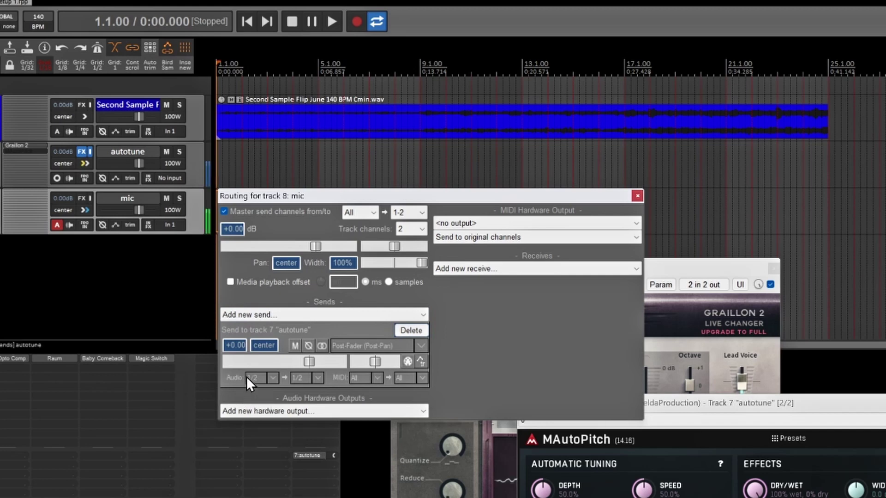
{"action": "left_click", "coordinate": [674, 270]}
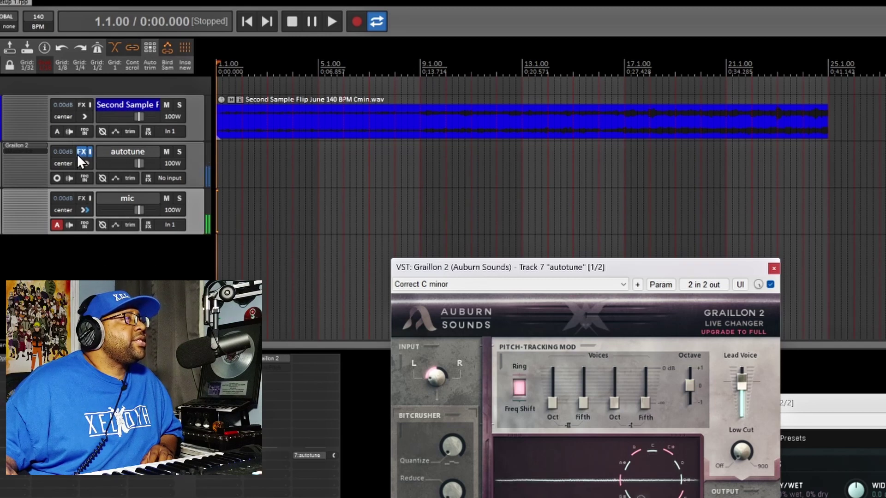
Add a send from the autotune track to the reverb track at about -13.3 dB
{"action": "mouse_move", "coordinate": [88, 162]}
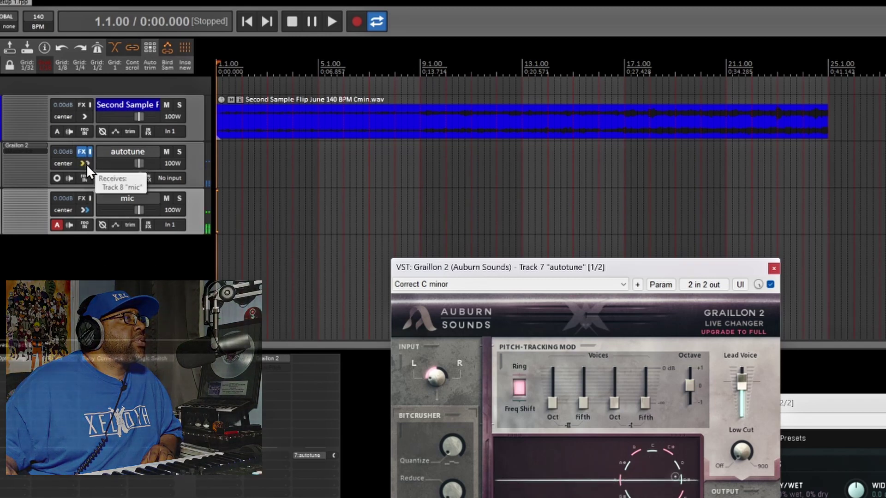
{"action": "left_click", "coordinate": [84, 164]}
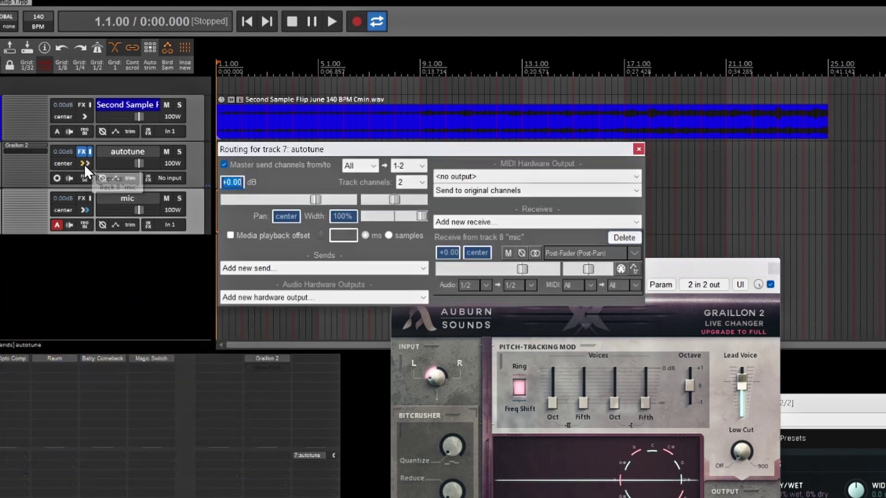
{"action": "left_click", "coordinate": [296, 269]}
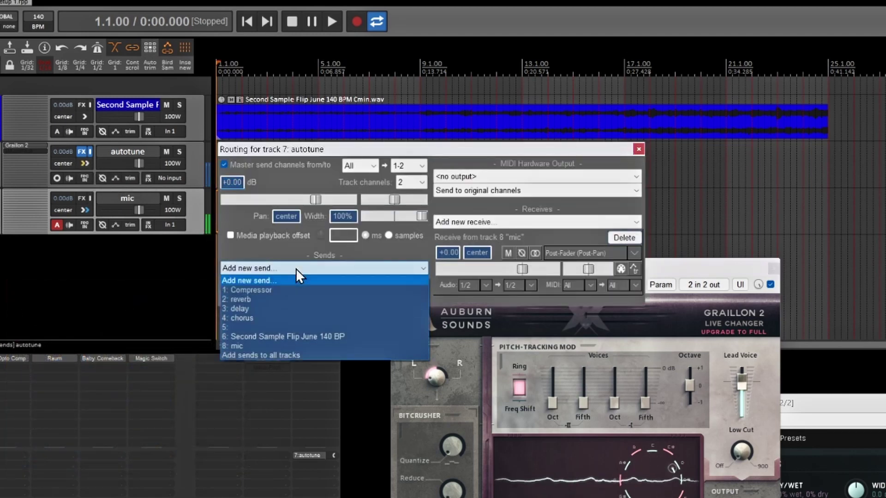
{"action": "left_click", "coordinate": [281, 298]}
{"action": "left_click_drag", "start_coordinate": [308, 318], "coordinate": [281, 318]}
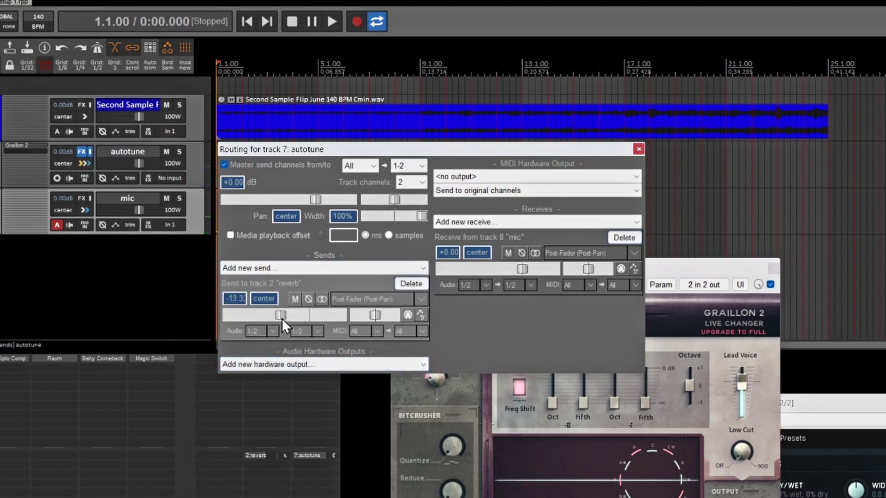
Add a send from the autotune track to the delay track and lower its level
{"action": "left_click", "coordinate": [289, 269]}
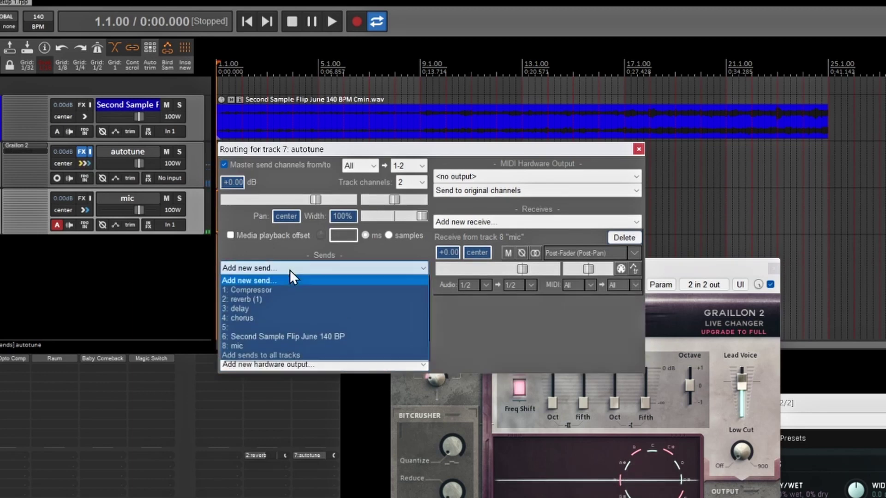
{"action": "left_click", "coordinate": [270, 308]}
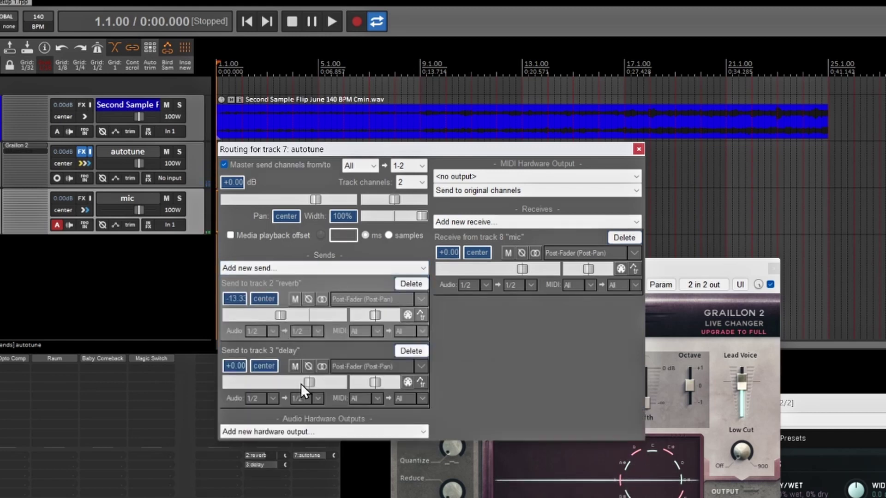
{"action": "left_click_drag", "start_coordinate": [300, 384], "coordinate": [257, 386]}
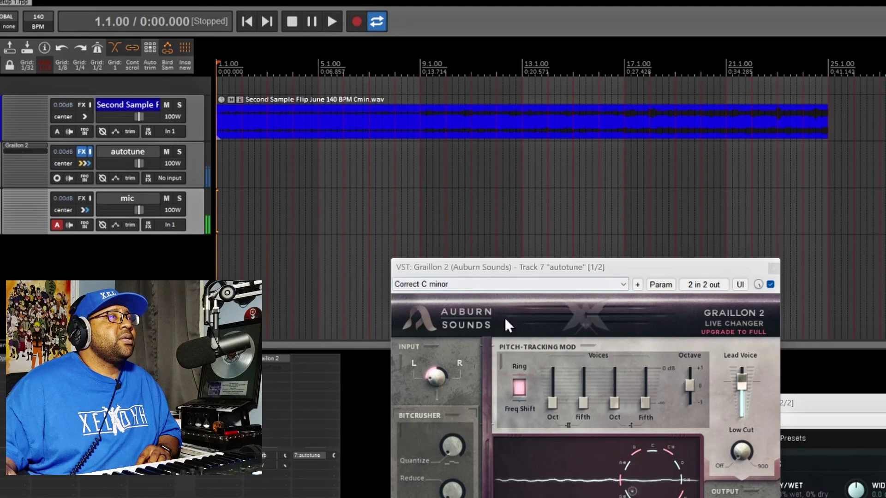
Record a vocal take of about 45 seconds on the mic track over the beat and disarm the track
{"action": "left_click", "coordinate": [356, 22]}
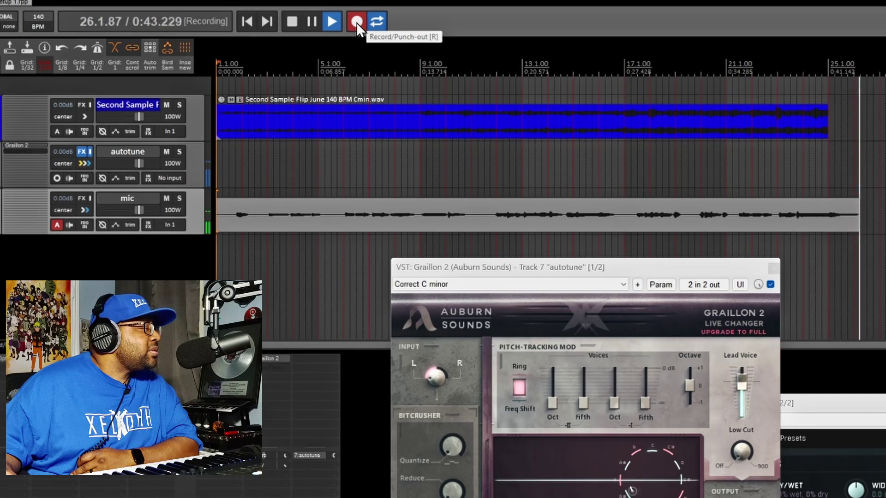
{"action": "left_click", "coordinate": [357, 26]}
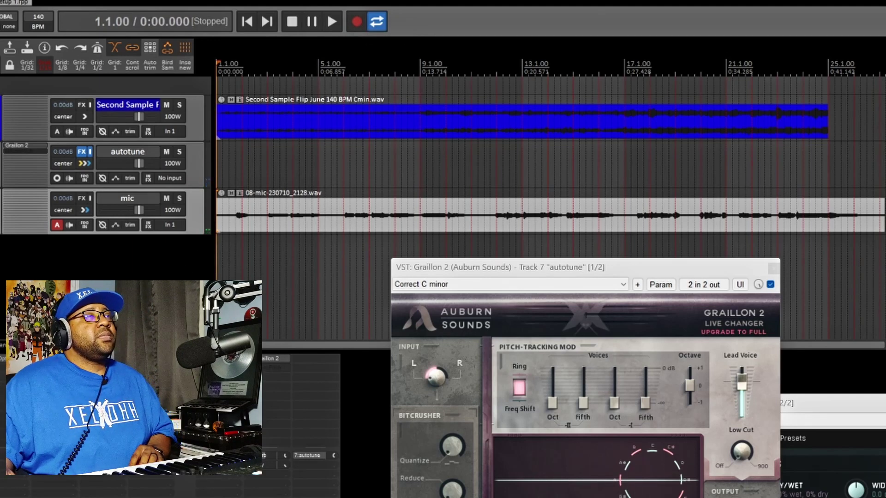
{"action": "left_click", "coordinate": [92, 252]}
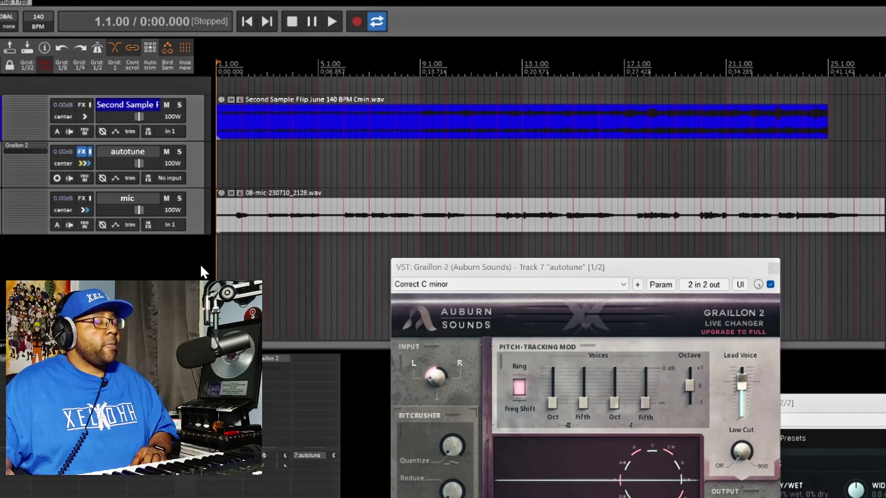
Play the recorded vocal back with the beat from the start of the project, and stop after listening
{"action": "key", "text": "space"}
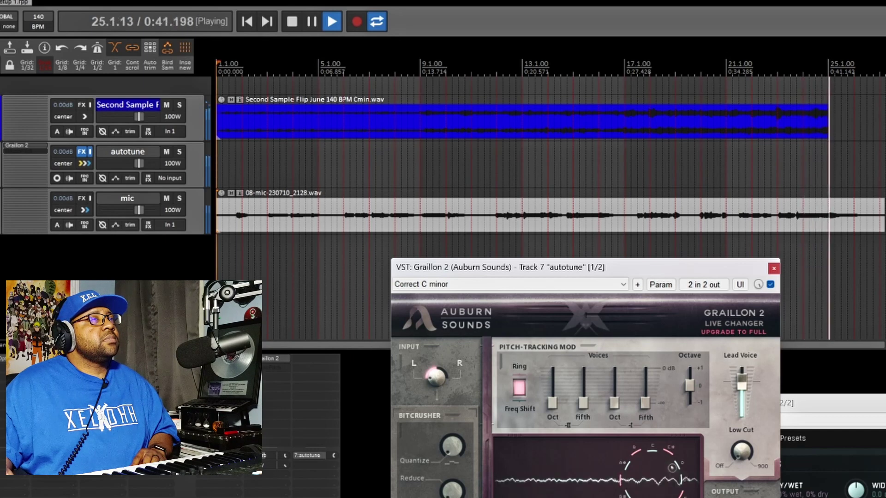
{"action": "key", "text": "space"}
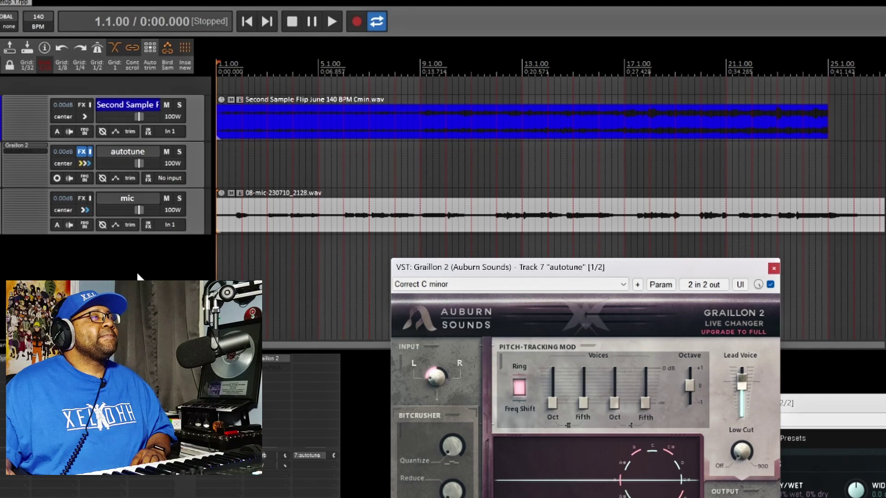
Move the recorded vocal take from the mic track onto a new track below it and disarm both tracks
{"action": "left_click", "coordinate": [226, 228]}
{"action": "left_click_drag", "start_coordinate": [225, 227], "coordinate": [233, 264]}
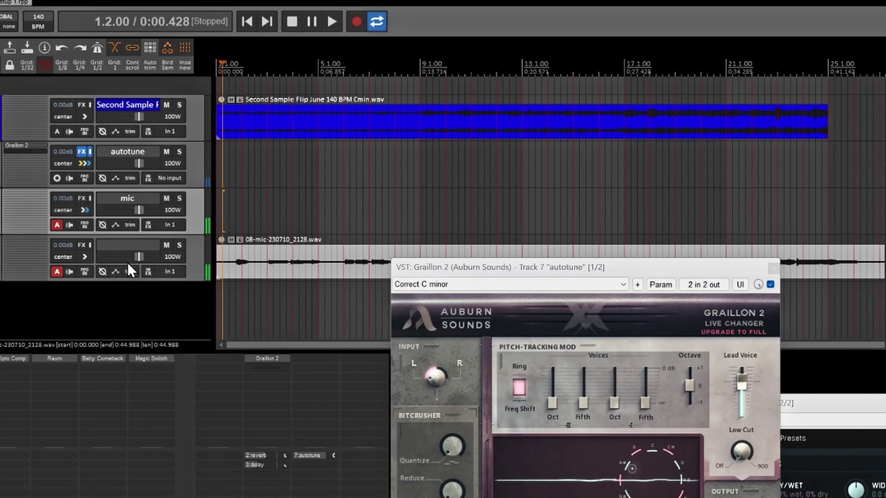
{"action": "left_click", "coordinate": [195, 314]}
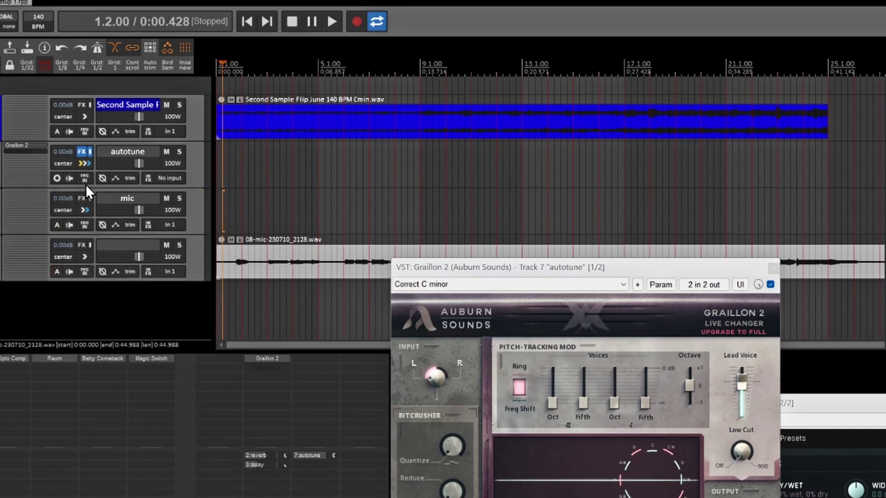
Add a send to the autotune track from the unnamed track holding the first vocal take, and mute that unnamed track
{"action": "left_click", "coordinate": [84, 256]}
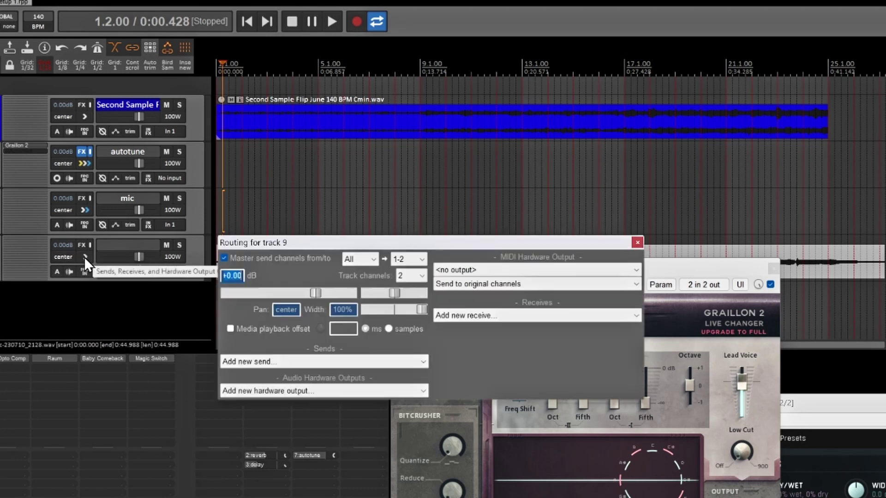
{"action": "left_click", "coordinate": [289, 365]}
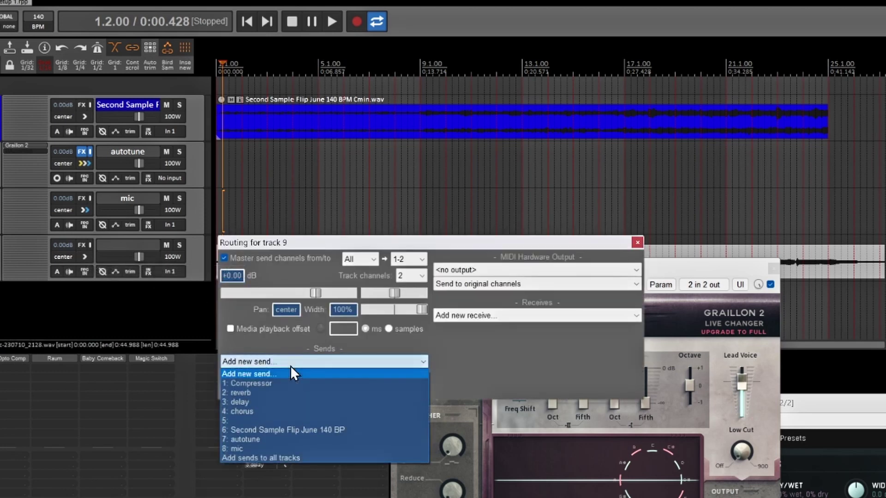
{"action": "left_click", "coordinate": [267, 439]}
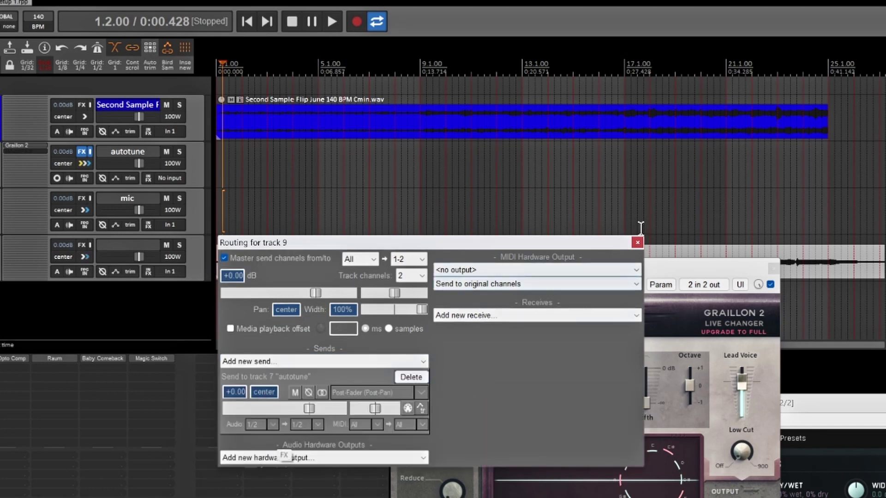
{"action": "left_click", "coordinate": [637, 242]}
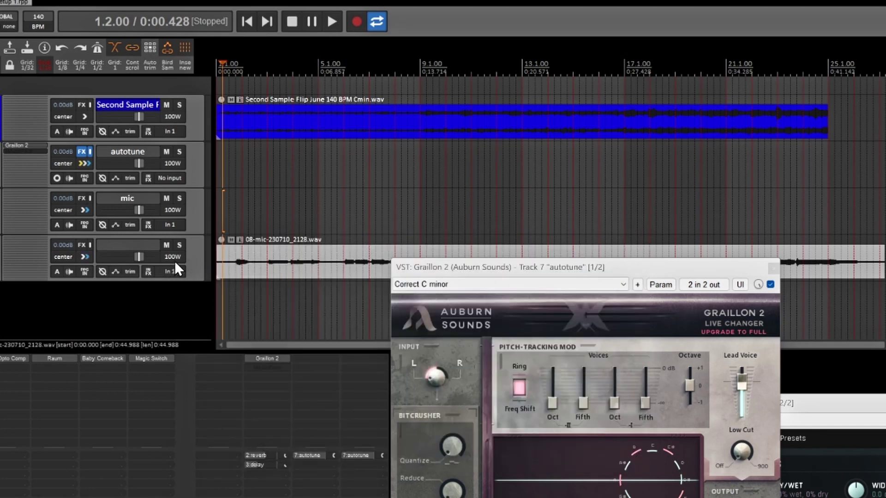
{"action": "left_click", "coordinate": [167, 245]}
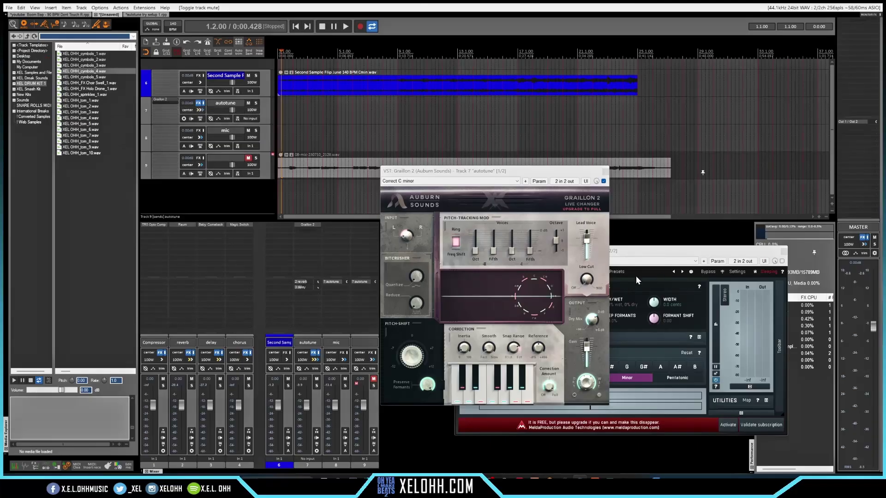
Enable MAutoPitch and bypass Graillon 2 on the autotune track, leaving the MAutoPitch window in front
{"action": "left_click", "coordinate": [706, 255]}
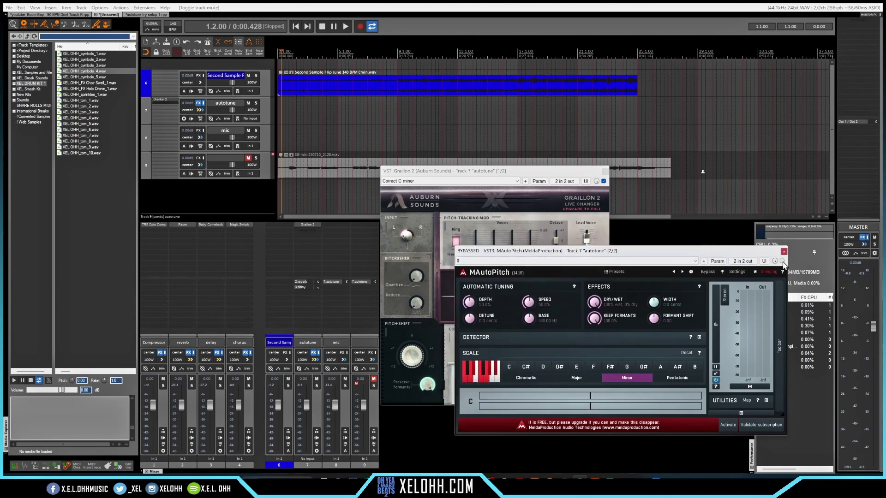
{"action": "left_click", "coordinate": [604, 181]}
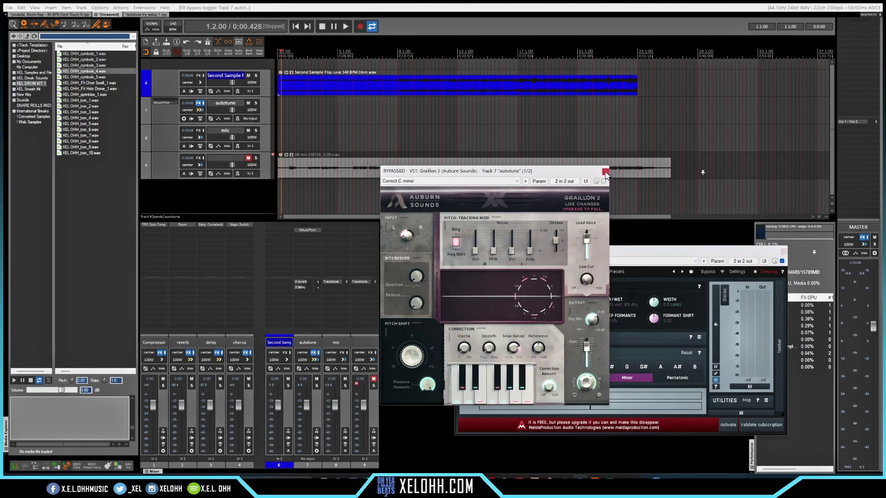
{"action": "left_click", "coordinate": [664, 255]}
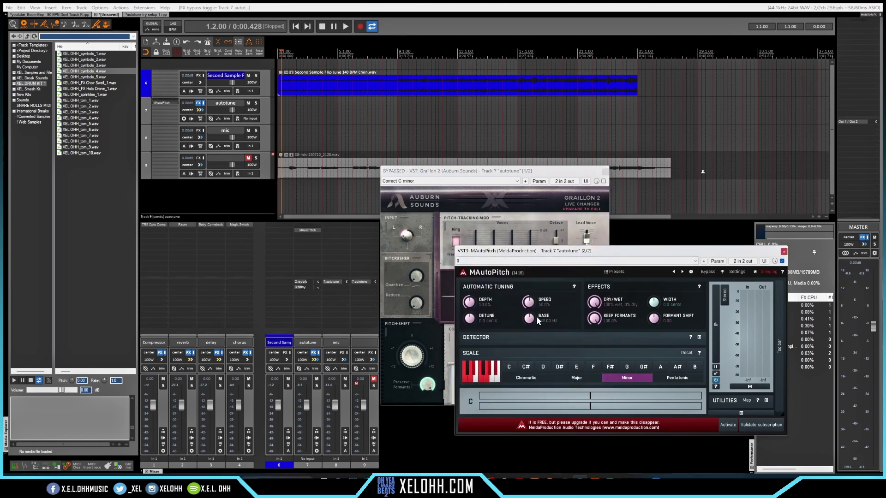
Arm the mic track, record a second vocal take of about 44 seconds from the project start, and disarm the track
{"action": "left_click", "coordinate": [265, 137]}
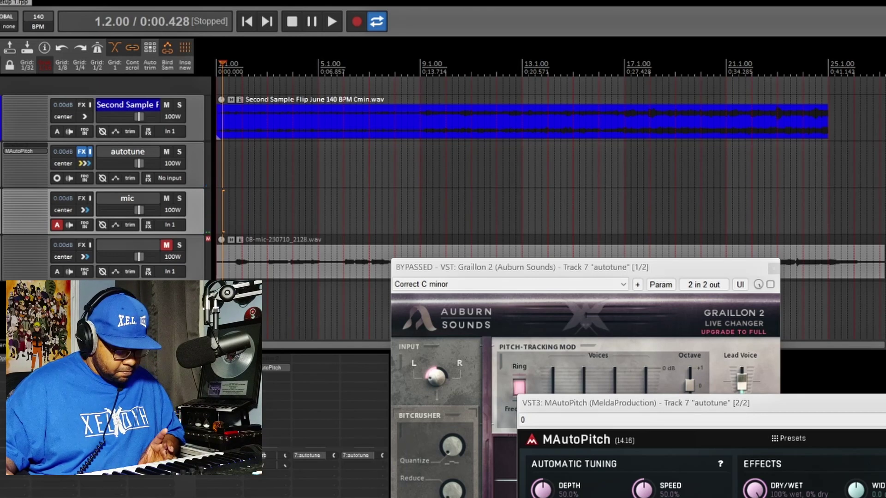
{"action": "key", "text": "Home"}
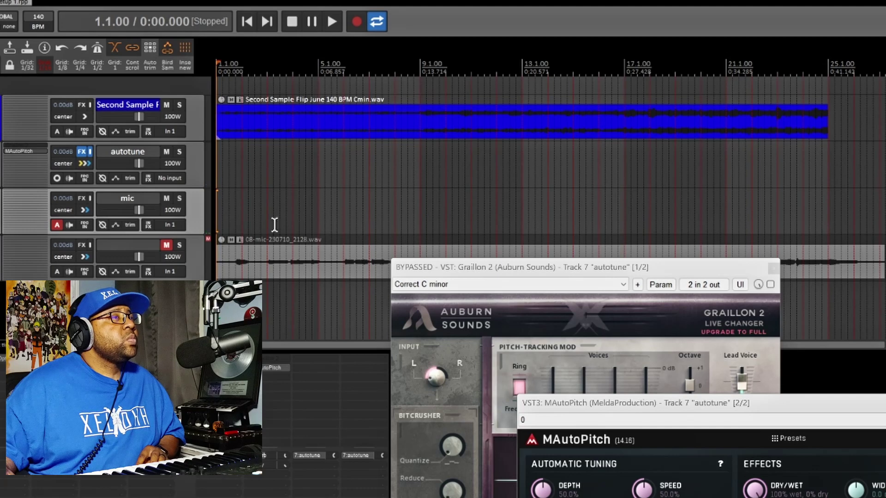
{"action": "left_click", "coordinate": [358, 24]}
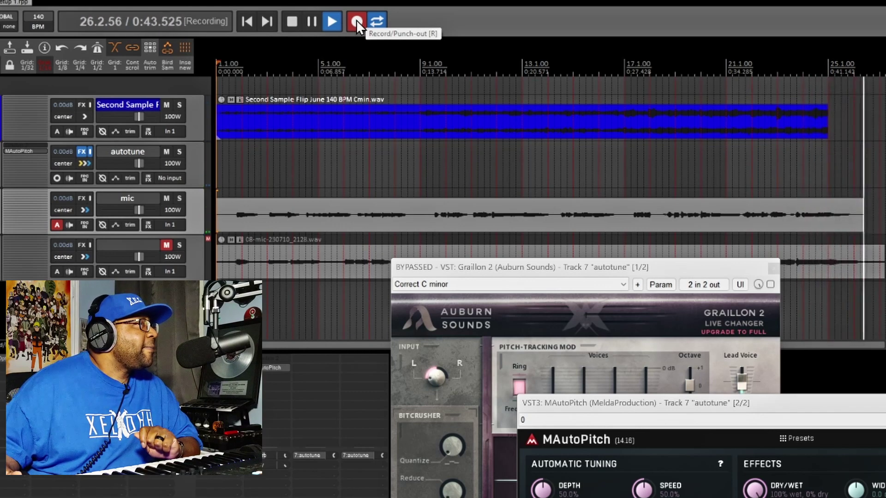
{"action": "left_click", "coordinate": [357, 21]}
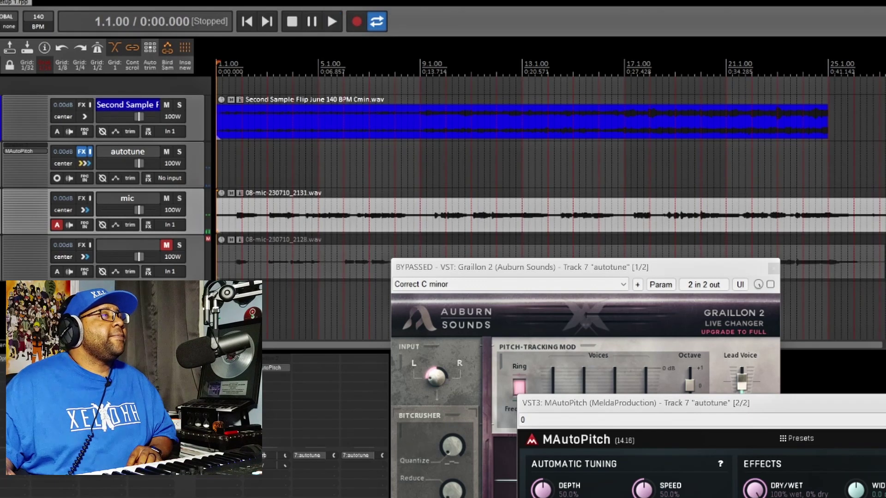
{"action": "left_click", "coordinate": [169, 310]}
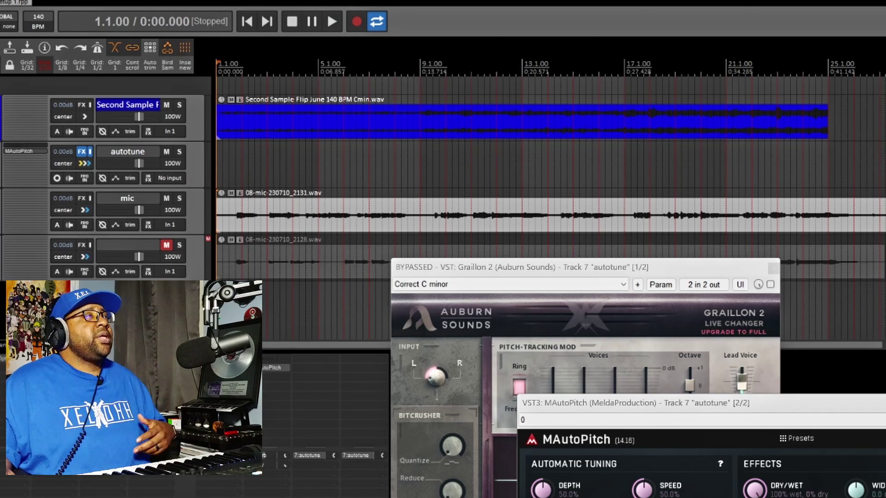
Play the second vocal take through MAutoPitch with the beat from the project start, and stop after listening
{"action": "key", "text": "space"}
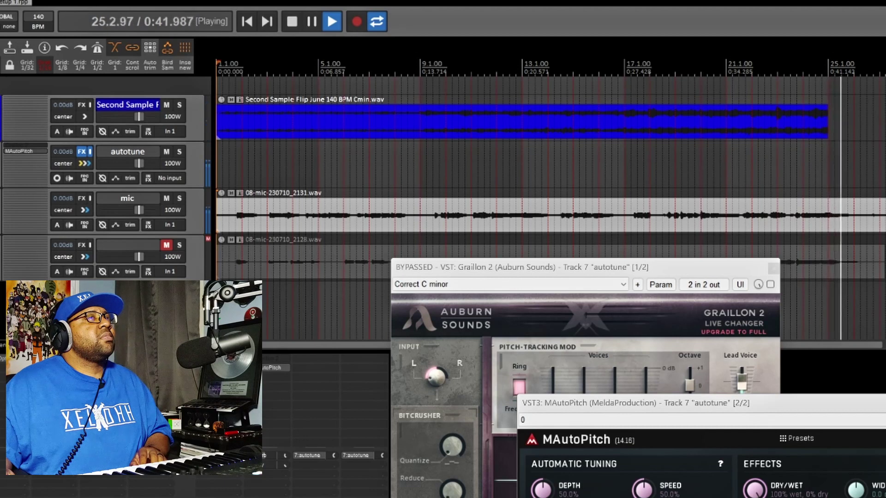
{"action": "key", "text": "space"}
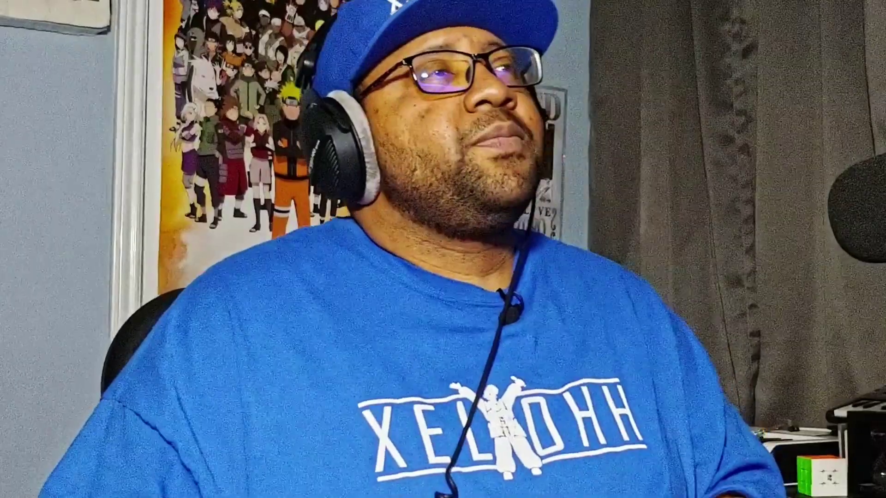